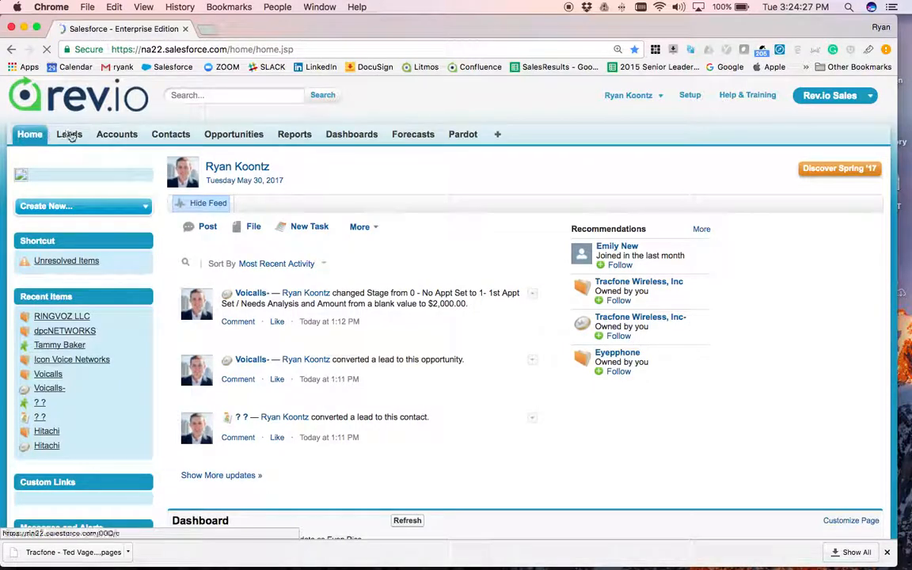
- Go to the Leads home page and place the cursor in the header Search box
{"action": "left_click", "coordinate": [69, 135]}
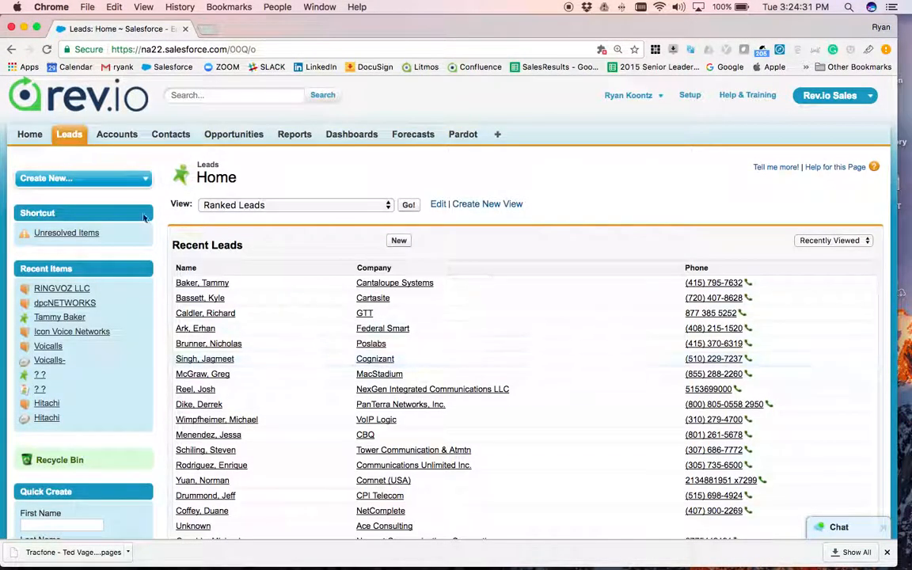
{"action": "left_click", "coordinate": [228, 98]}
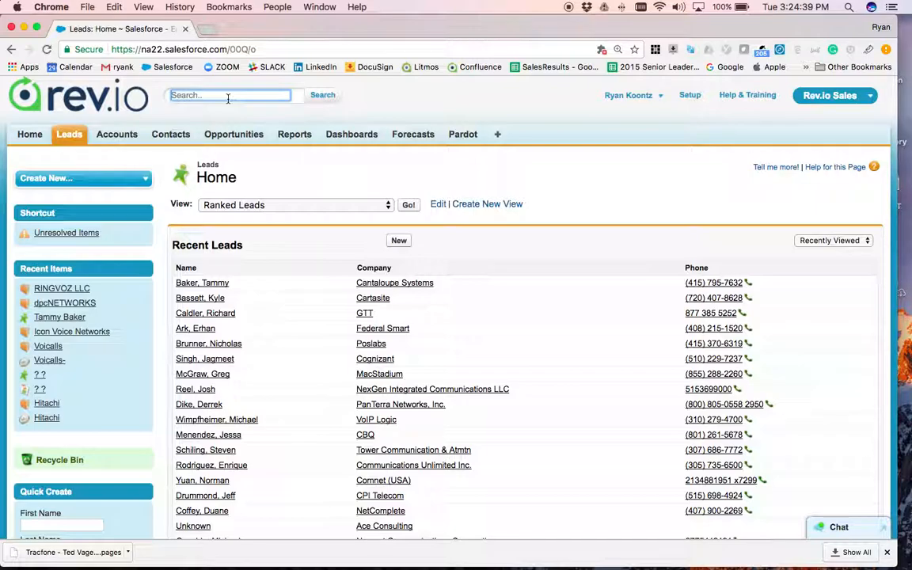
{"action": "type", "text": "test communications"}
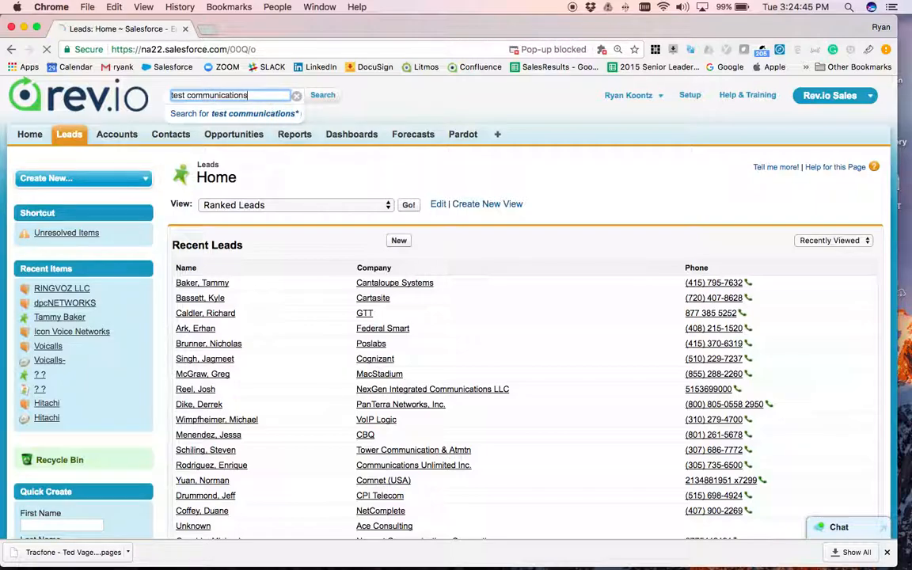
{"action": "key", "text": "Return"}
{"action": "scroll", "coordinate": [507, 326], "scroll_direction": "down", "scroll_amount": 2}
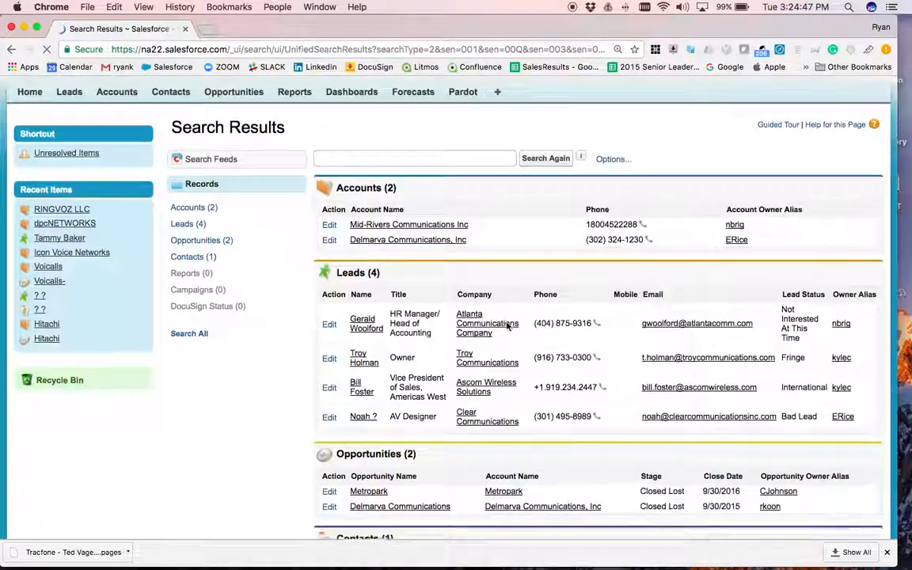
{"action": "scroll", "coordinate": [507, 326], "scroll_direction": "down", "scroll_amount": 1}
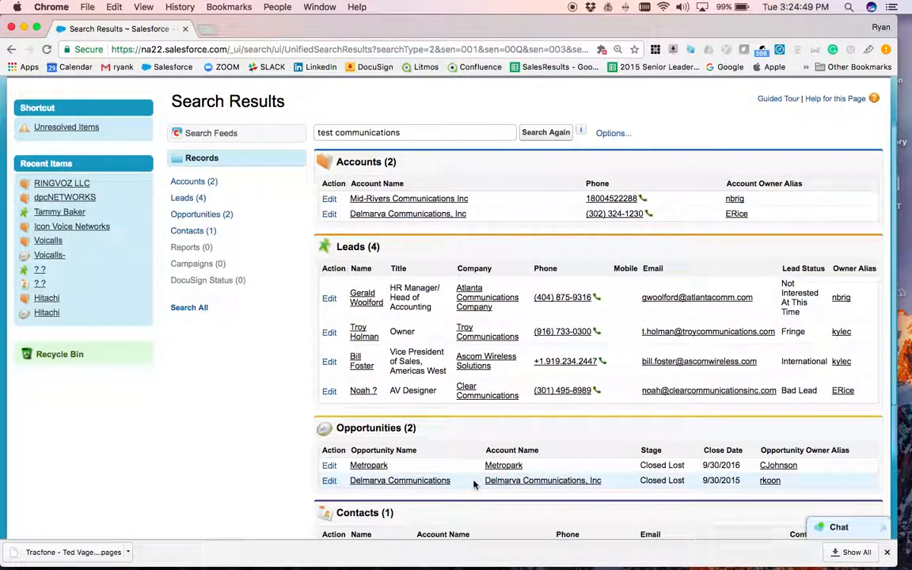
{"action": "scroll", "coordinate": [474, 483], "scroll_direction": "down", "scroll_amount": 1}
{"action": "scroll", "coordinate": [473, 483], "scroll_direction": "up", "scroll_amount": 3}
{"action": "left_click", "coordinate": [190, 95]}
{"action": "type", "text": "@testcommunication"}
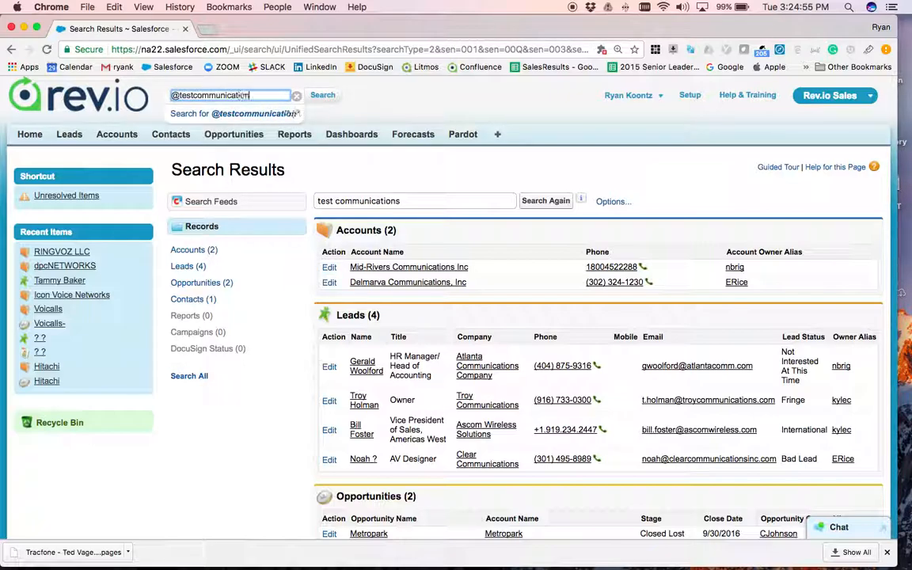
{"action": "type", "text": "s.com"}
{"action": "key", "text": "Return"}
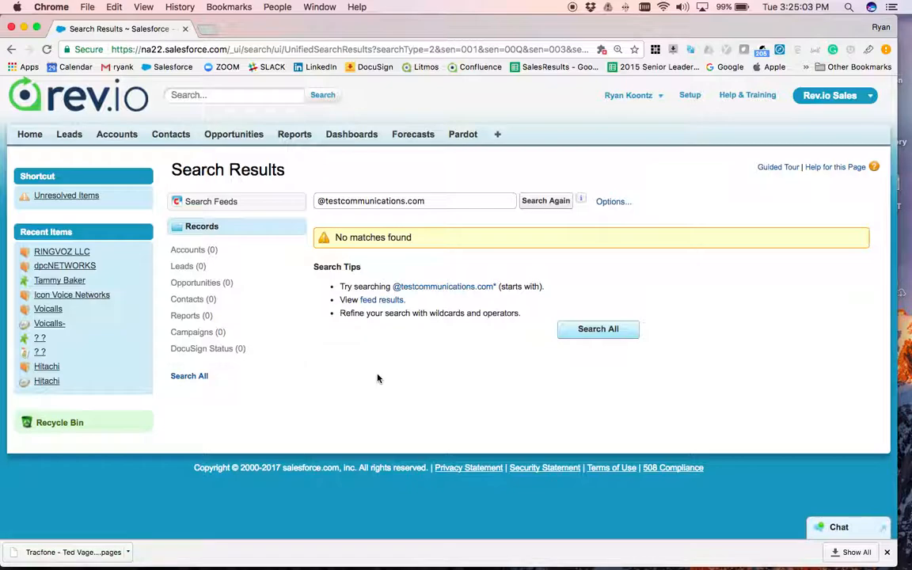
{"action": "left_click", "coordinate": [197, 93]}
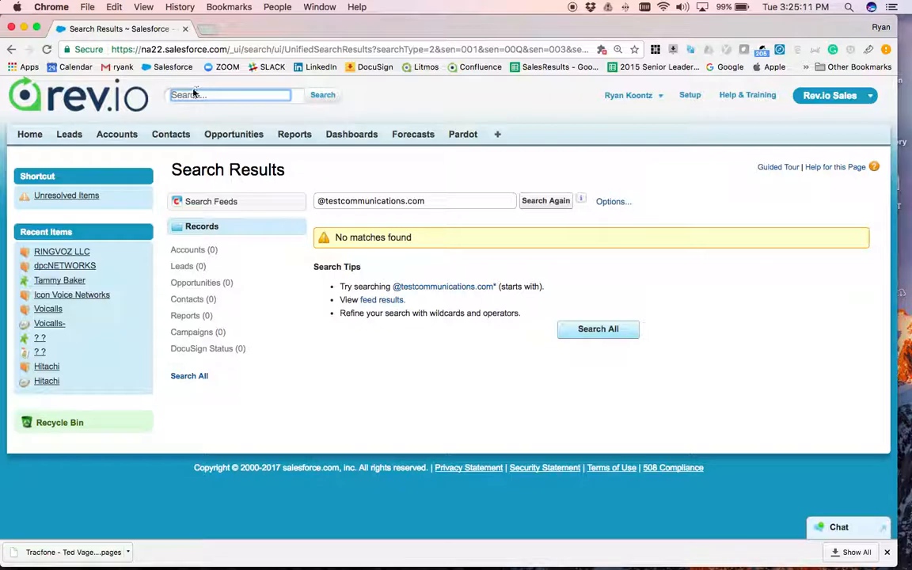
{"action": "left_click", "coordinate": [68, 135]}
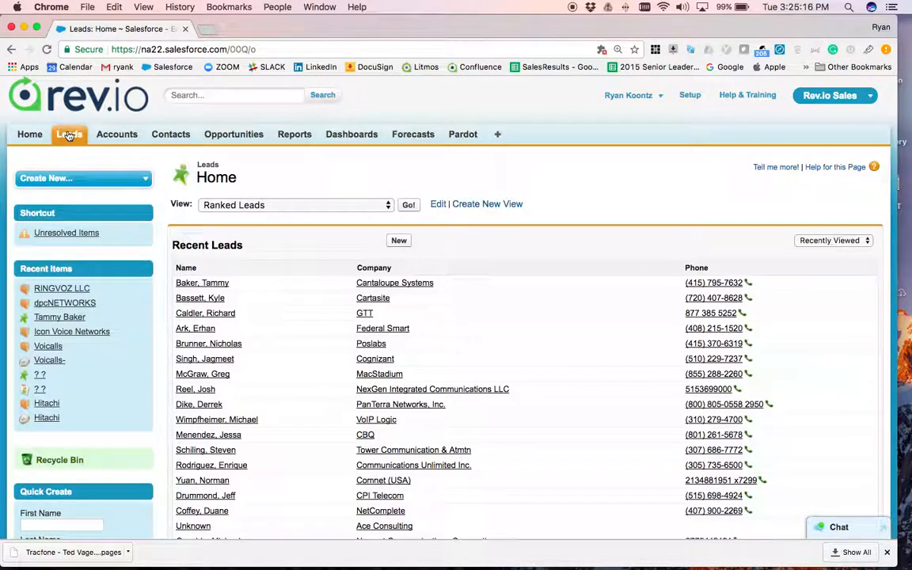
- Glance at the Create New list, then start a new Lead from Recent Leads
{"action": "left_click", "coordinate": [72, 180]}
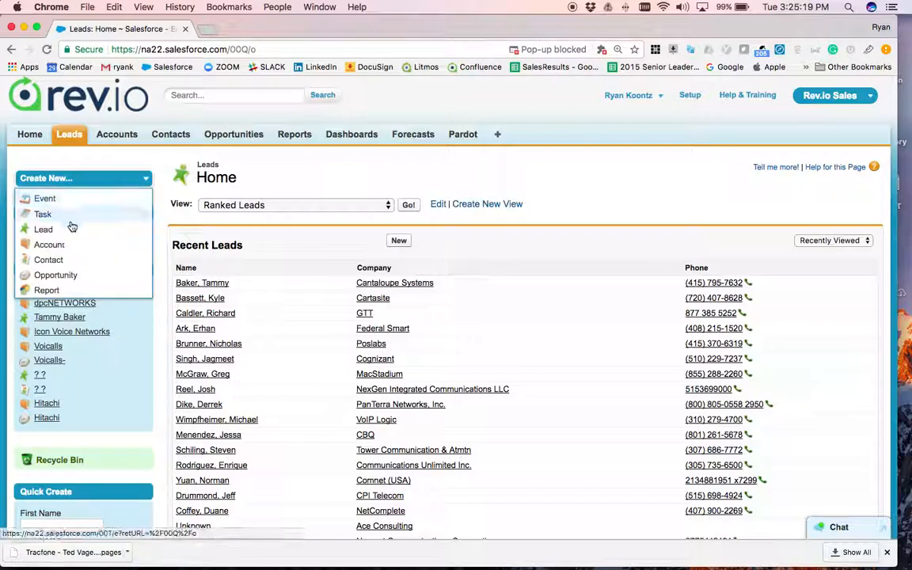
{"action": "left_click", "coordinate": [319, 237]}
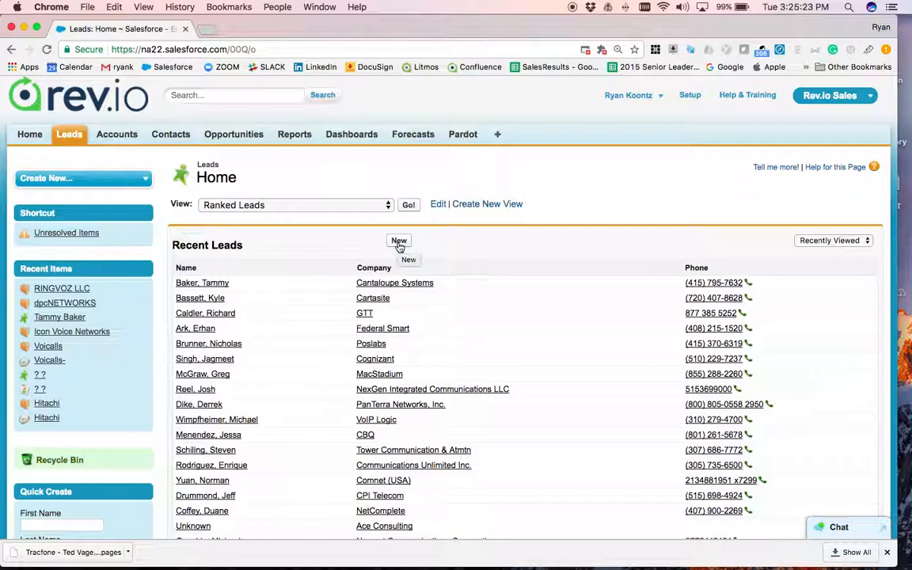
{"action": "left_click", "coordinate": [142, 179]}
{"action": "left_click", "coordinate": [126, 214]}
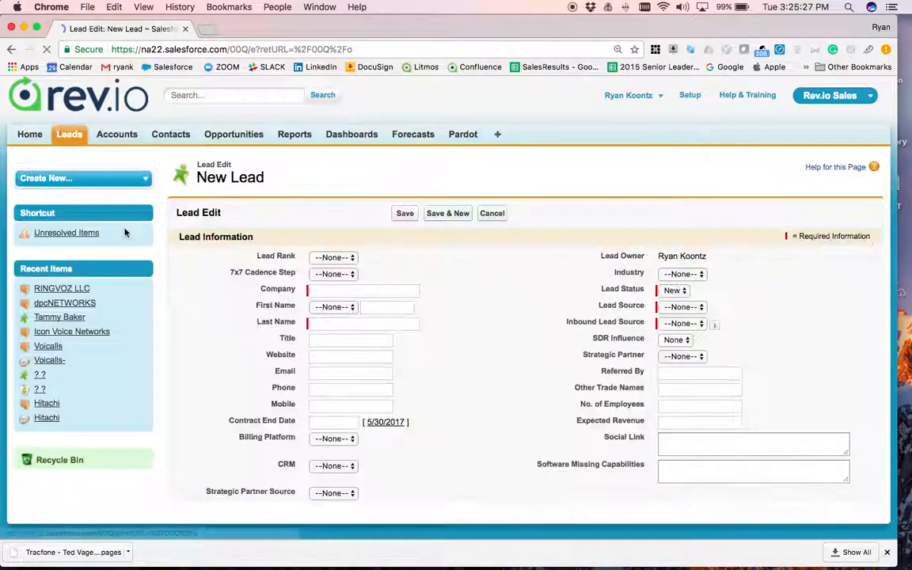
- Enter company 'Test Communications' and the lead's first and last name
{"action": "scroll", "coordinate": [513, 389], "scroll_direction": "down", "scroll_amount": 2}
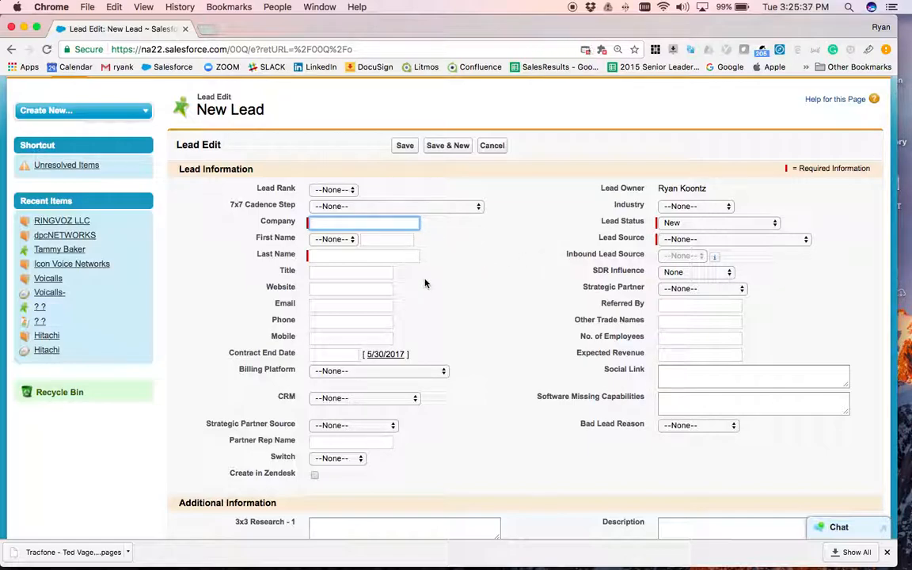
{"action": "type", "text": "Test Communications"}
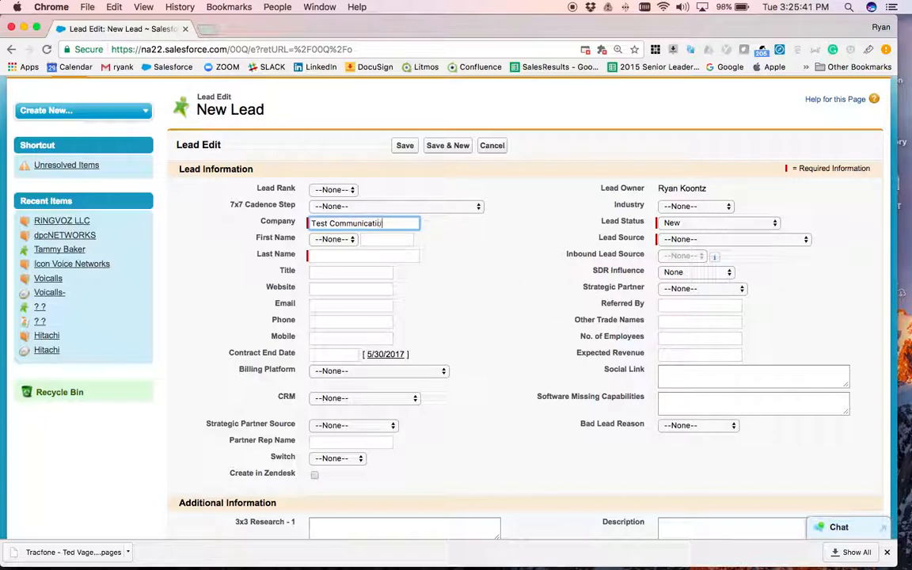
{"action": "left_click", "coordinate": [387, 239]}
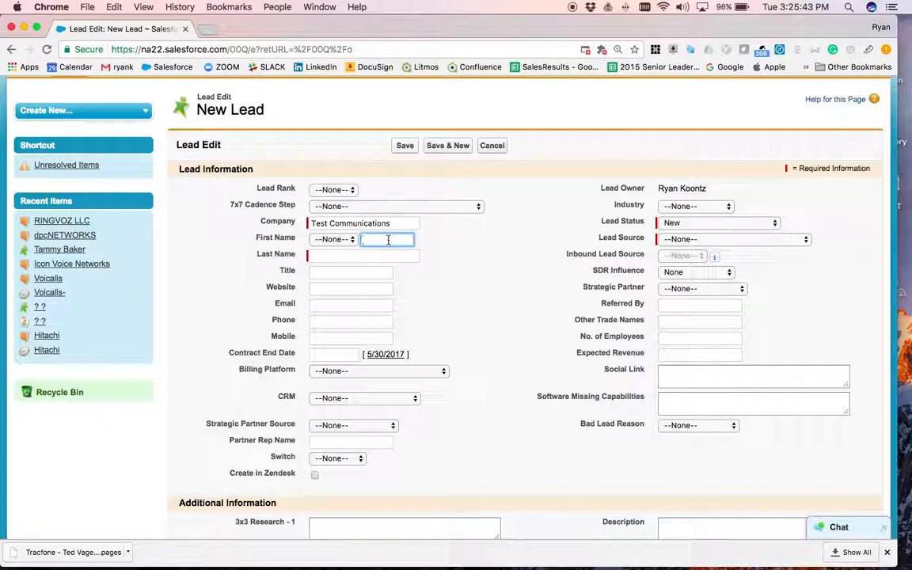
{"action": "key", "text": "Tab"}
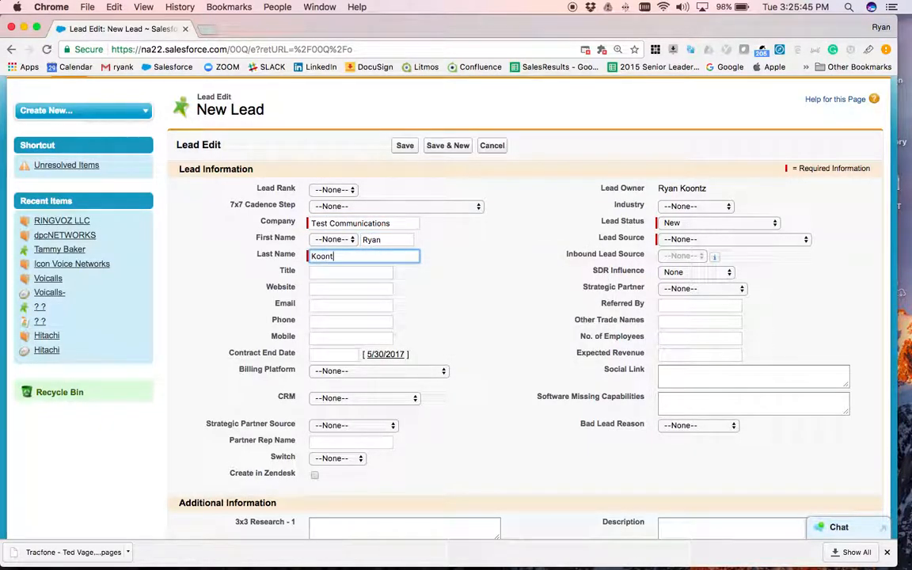
- Fill in title CEO, website test.communications.com, the lead's e-mail address and phone number
{"action": "left_click", "coordinate": [383, 270]}
{"action": "key", "text": "Tab"}
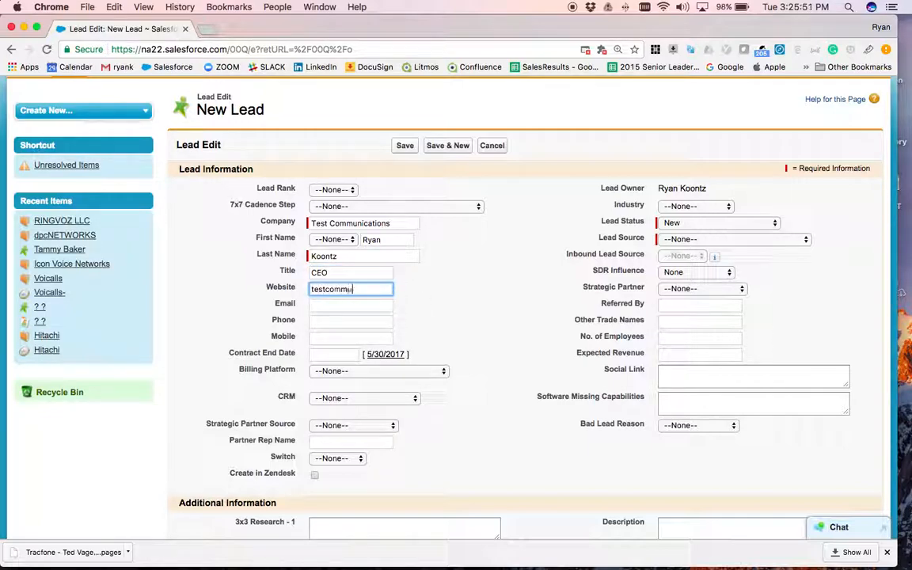
{"action": "key", "text": "Tab"}
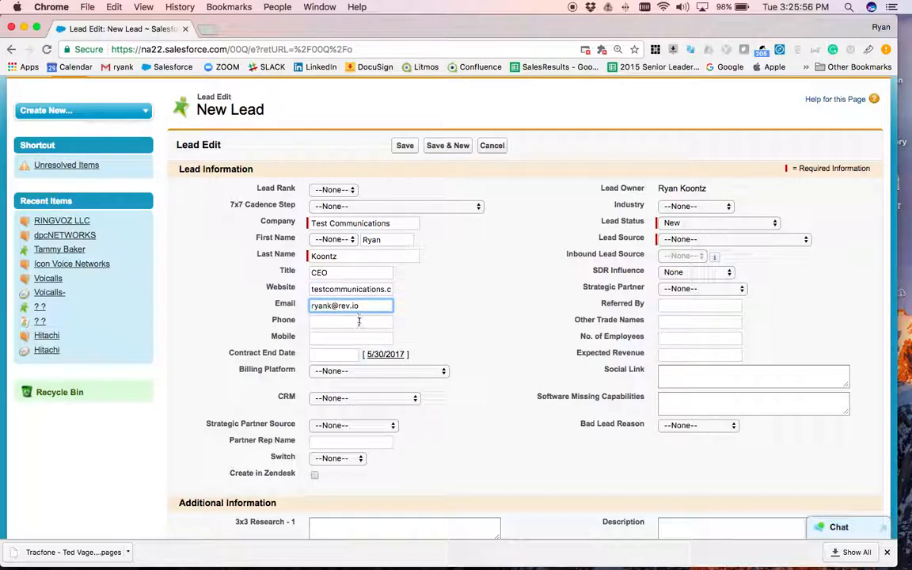
{"action": "key", "text": "Tab"}
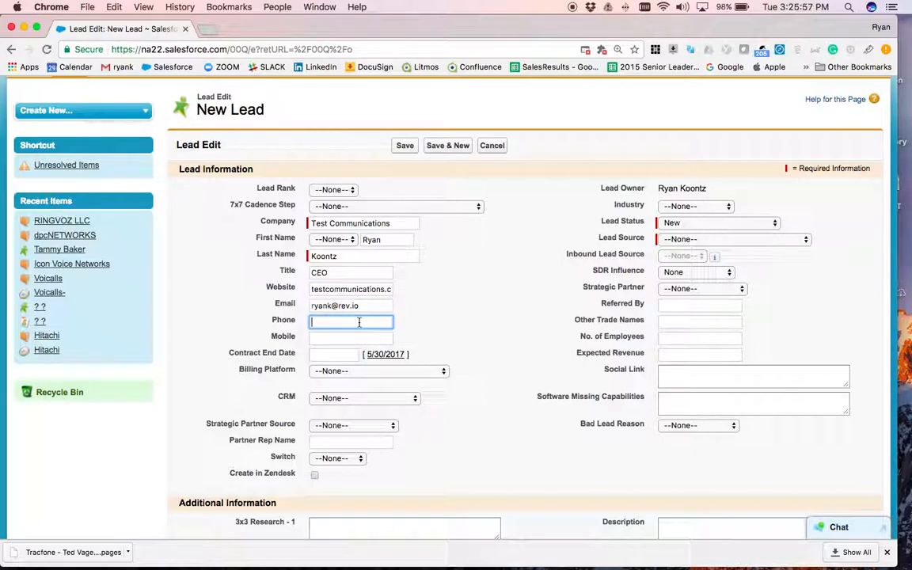
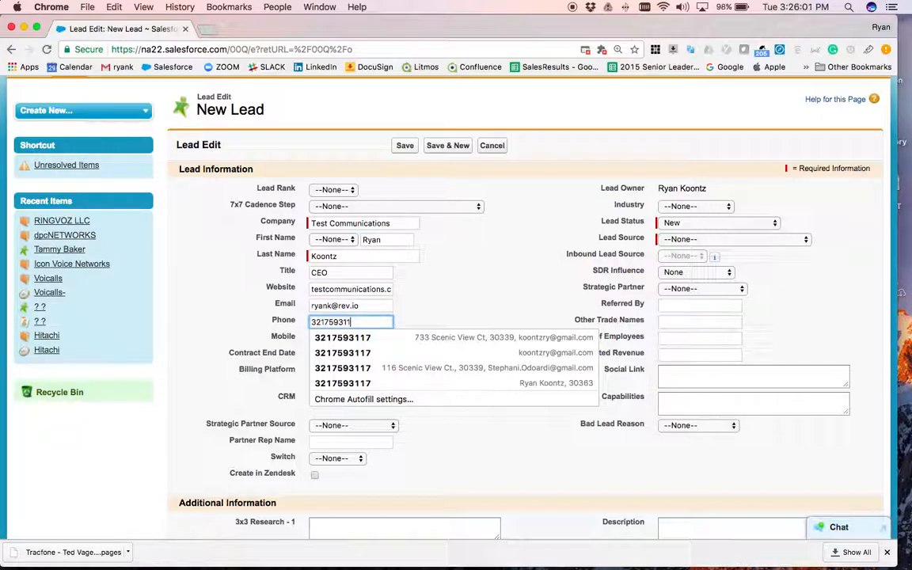
- Review the Billing Platform and CRM picklists, leaving both unset
{"action": "left_click", "coordinate": [451, 276]}
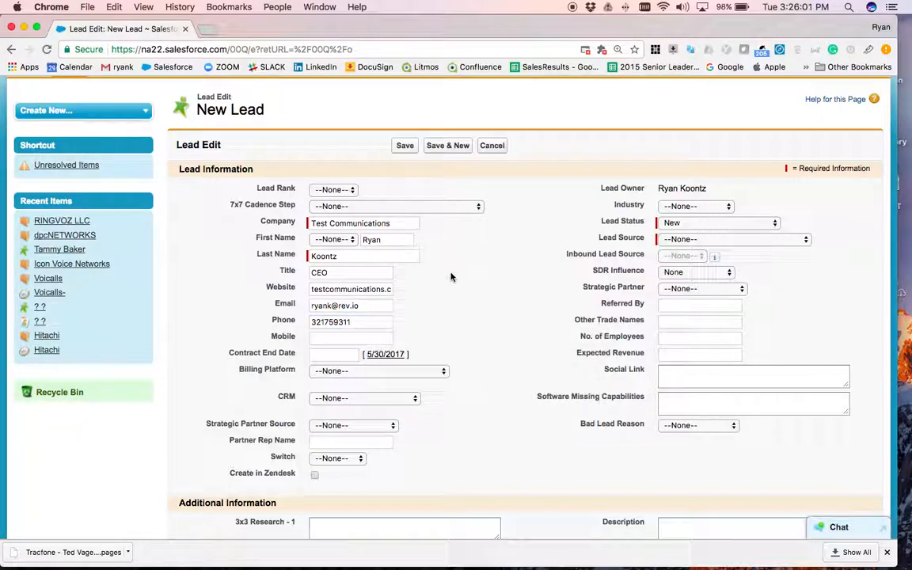
{"action": "left_click", "coordinate": [322, 370]}
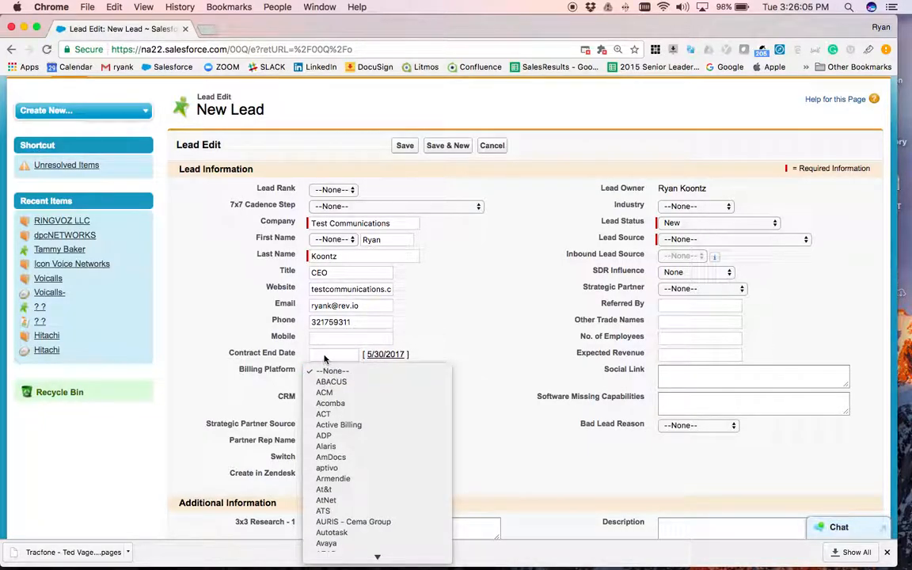
{"action": "left_click", "coordinate": [446, 360]}
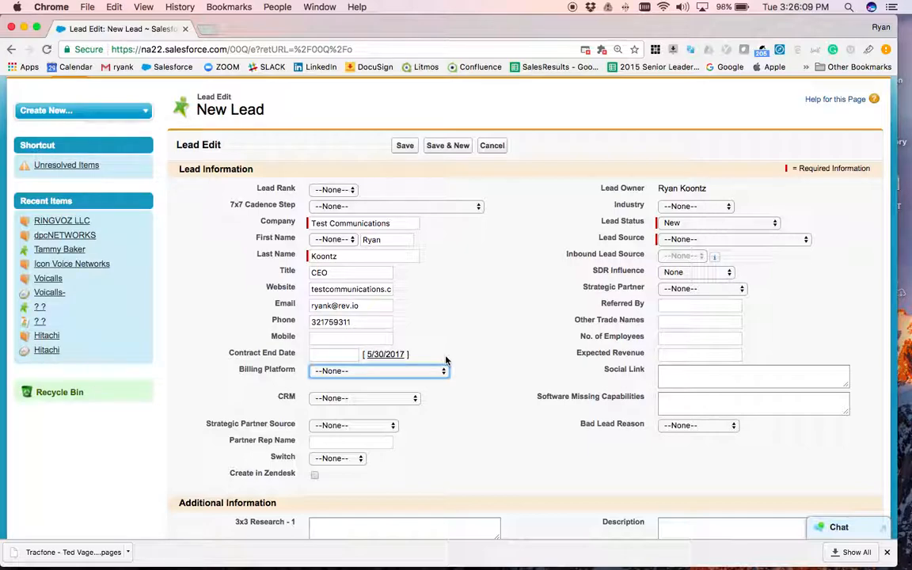
{"action": "left_click", "coordinate": [329, 373]}
{"action": "mouse_move", "coordinate": [392, 561]}
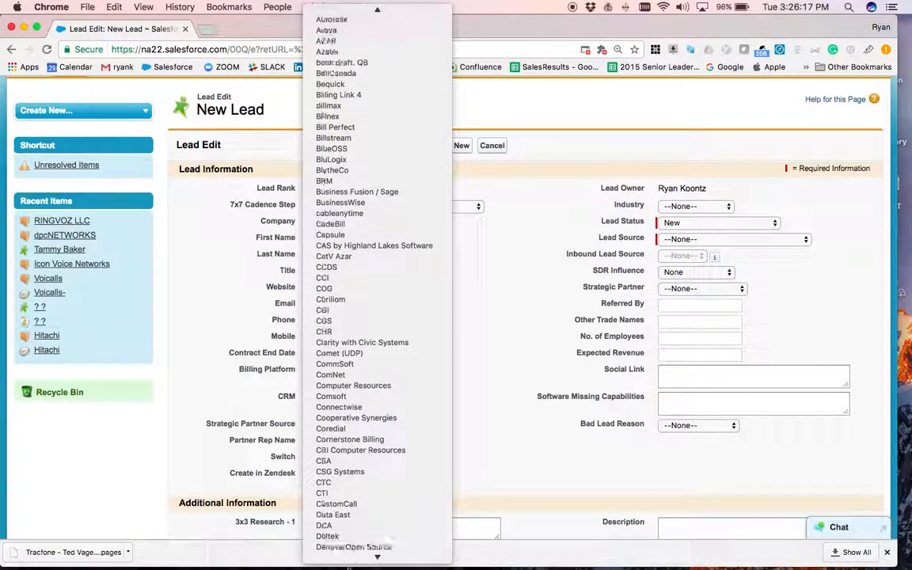
{"action": "left_click", "coordinate": [468, 380]}
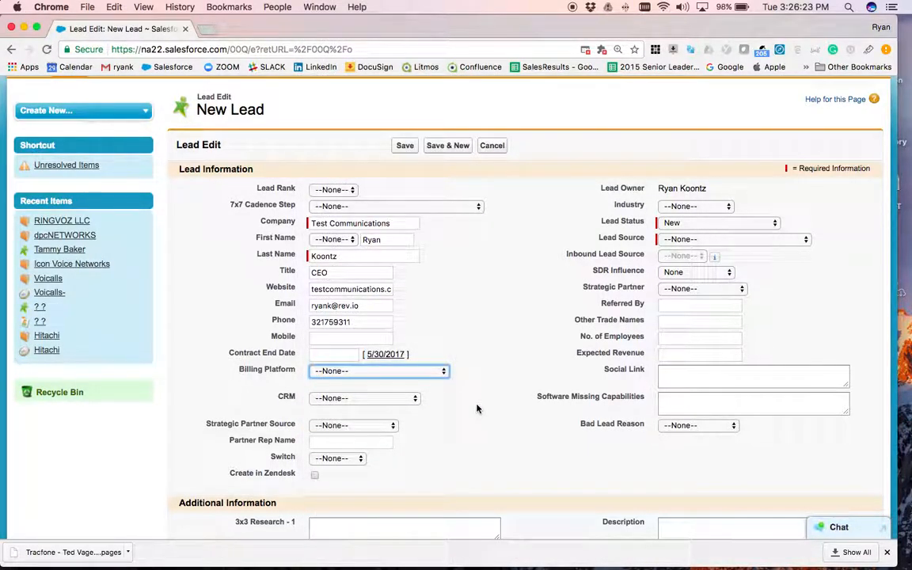
{"action": "left_click", "coordinate": [407, 400]}
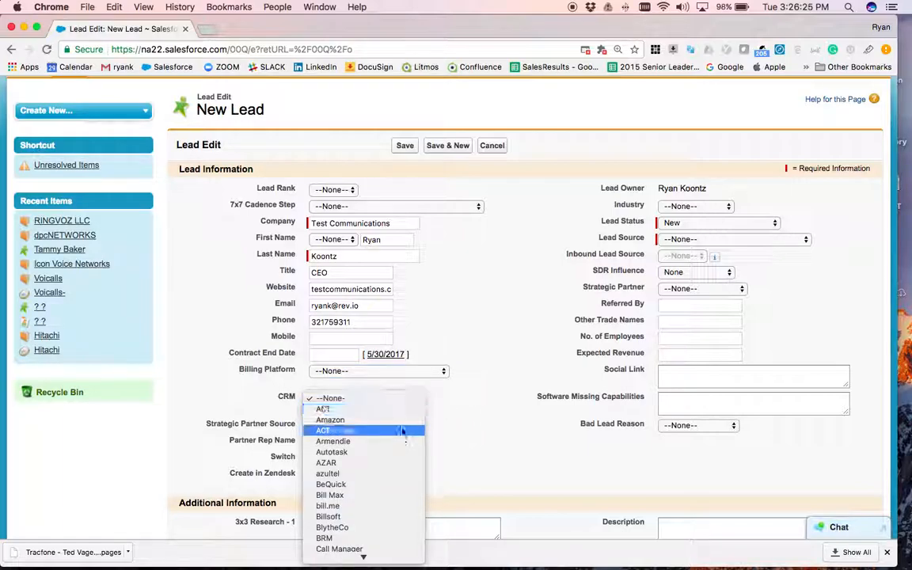
{"action": "mouse_move", "coordinate": [400, 556]}
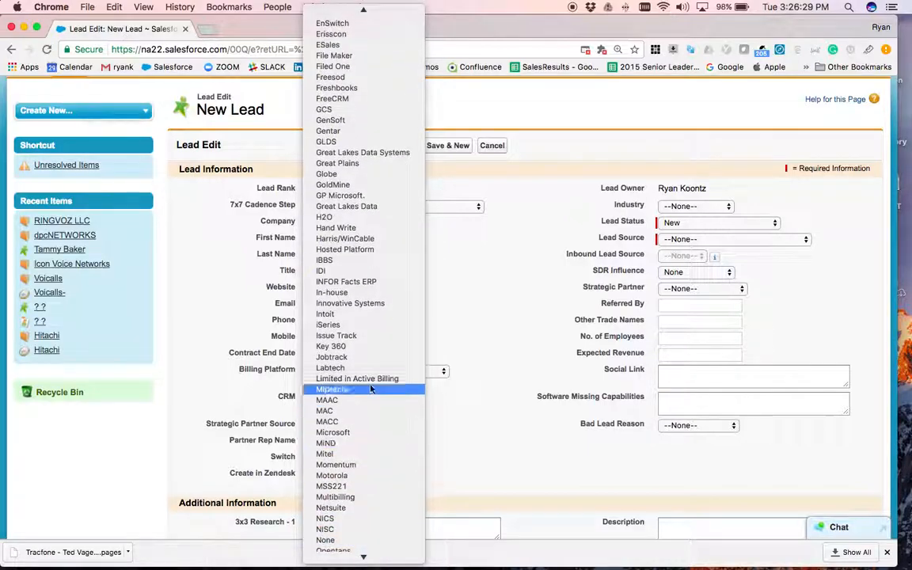
{"action": "left_click", "coordinate": [489, 319]}
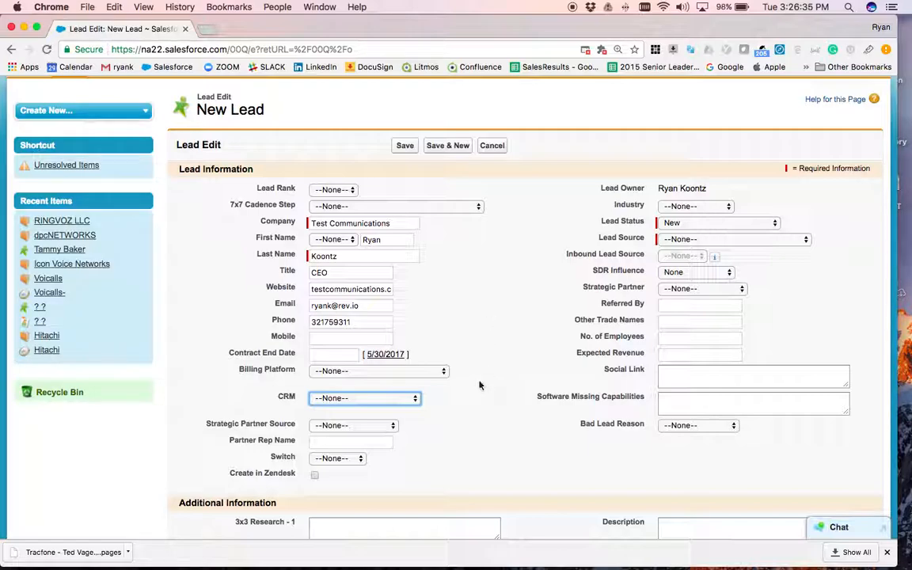
- Leave Strategic Partner Source and Switch at --None--, then view the Lead Rank tiers
{"action": "left_click", "coordinate": [365, 426]}
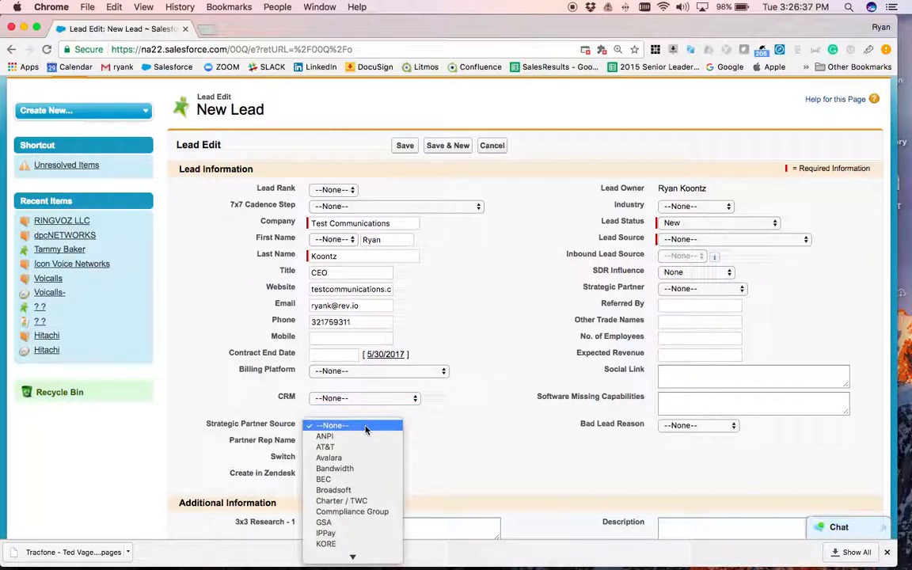
{"action": "mouse_move", "coordinate": [371, 554]}
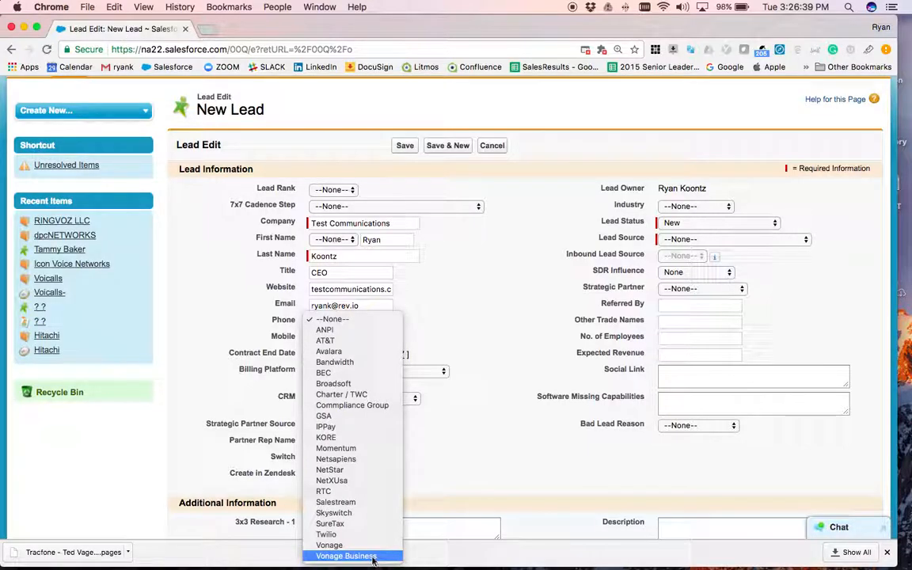
{"action": "left_click", "coordinate": [374, 414]}
{"action": "left_click", "coordinate": [355, 440]}
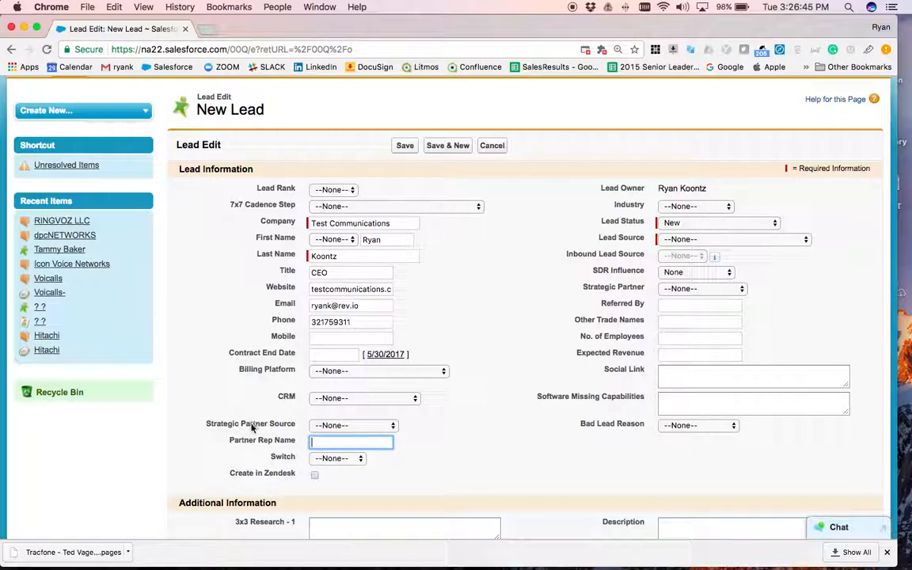
{"action": "left_click", "coordinate": [340, 461]}
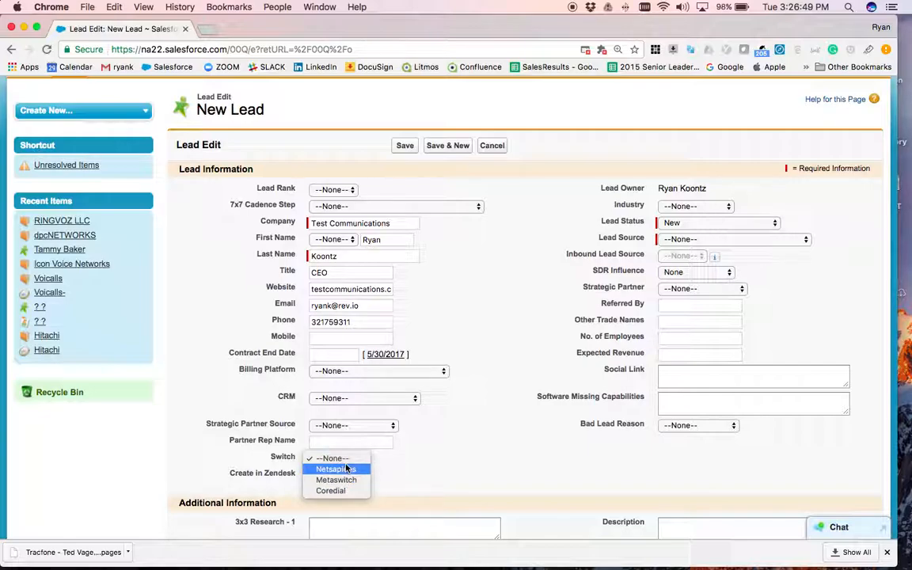
{"action": "left_click", "coordinate": [345, 461]}
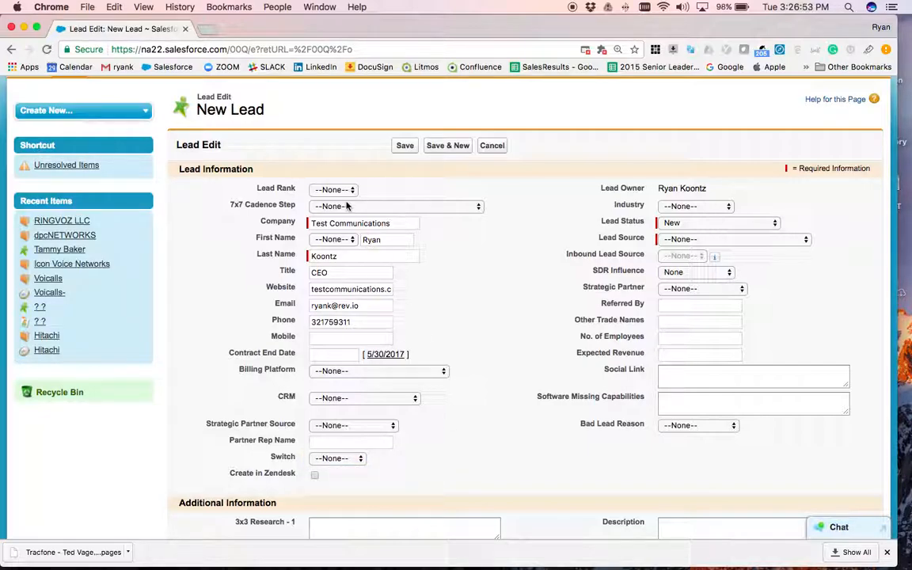
{"action": "left_click", "coordinate": [334, 191]}
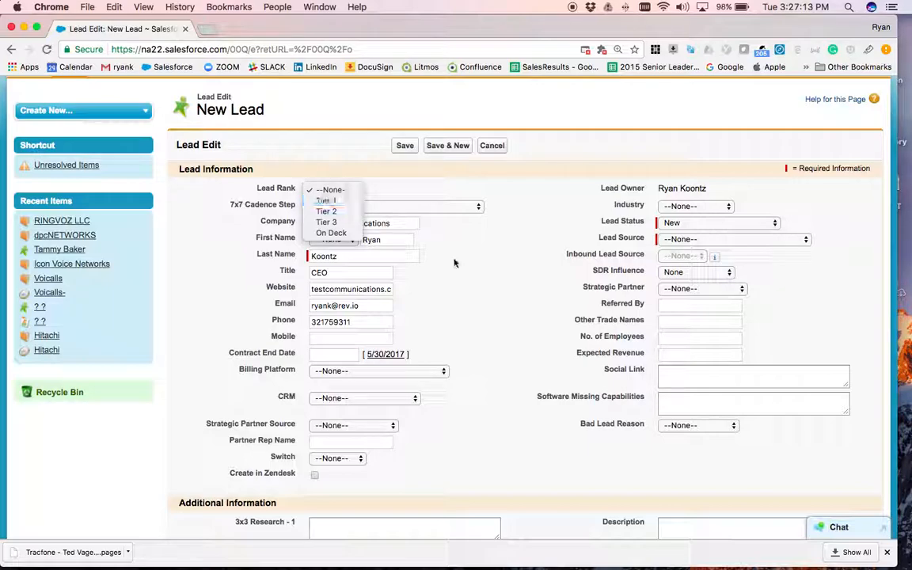
- Look over Lead Rank, Industry and Lead Status choices unchanged, keeping Lead Status at New
{"action": "left_click", "coordinate": [481, 278]}
{"action": "left_click", "coordinate": [683, 206]}
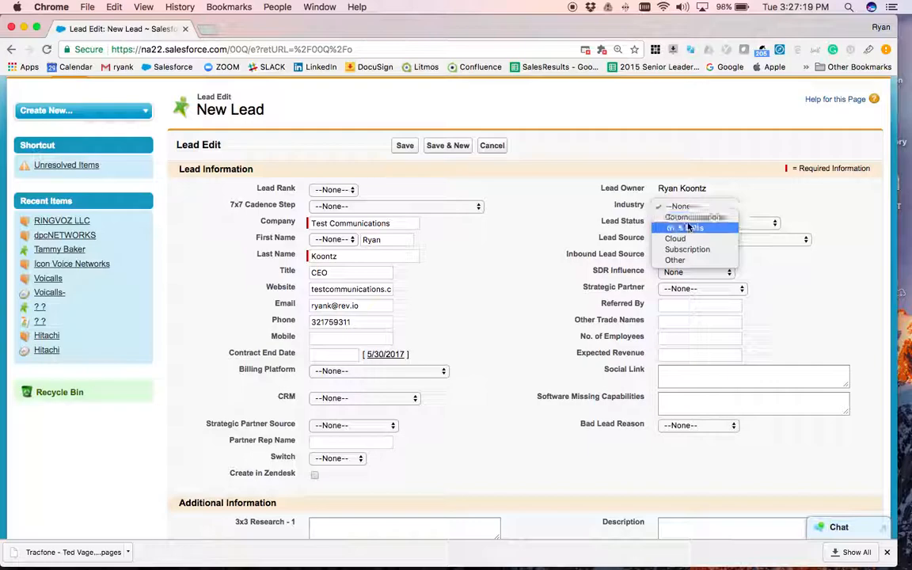
{"action": "left_click", "coordinate": [816, 222]}
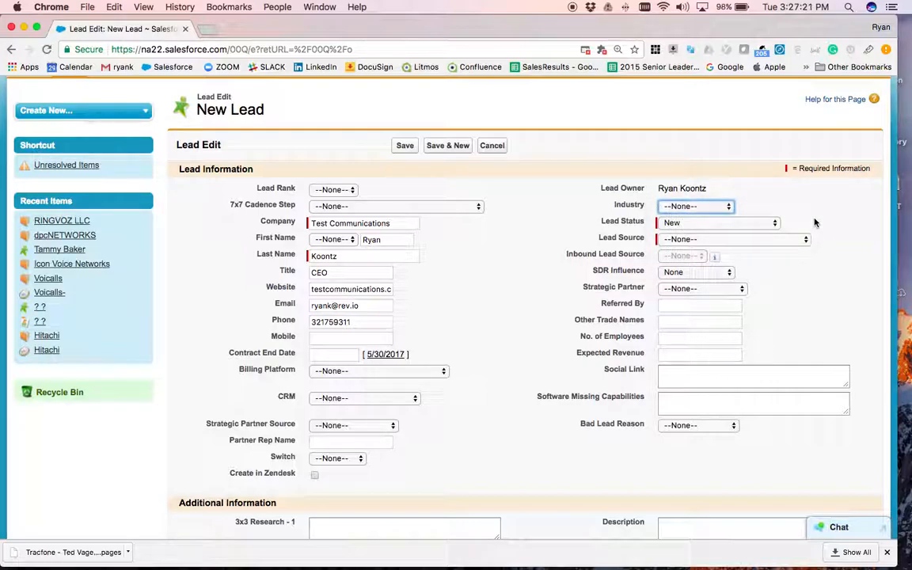
{"action": "left_click", "coordinate": [763, 221]}
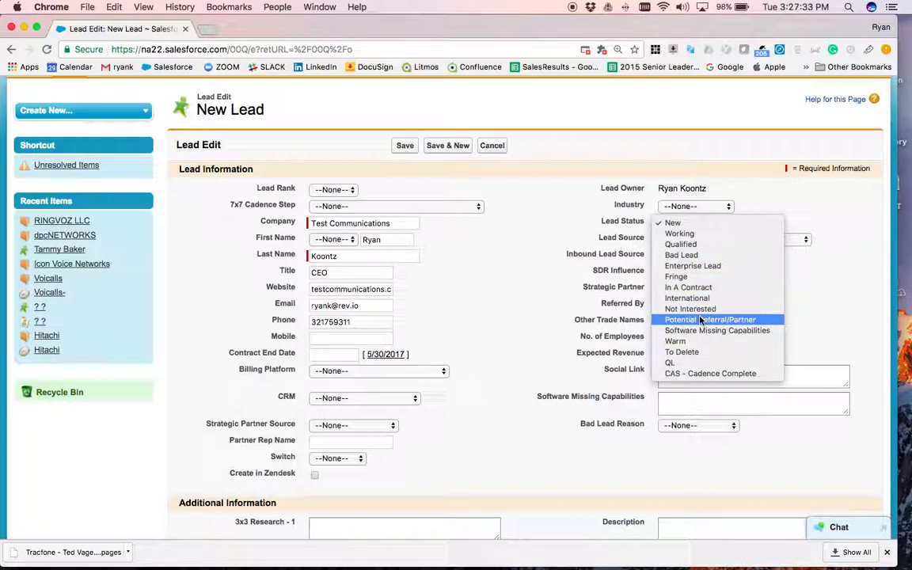
{"action": "left_click", "coordinate": [815, 295]}
{"action": "left_click", "coordinate": [760, 240]}
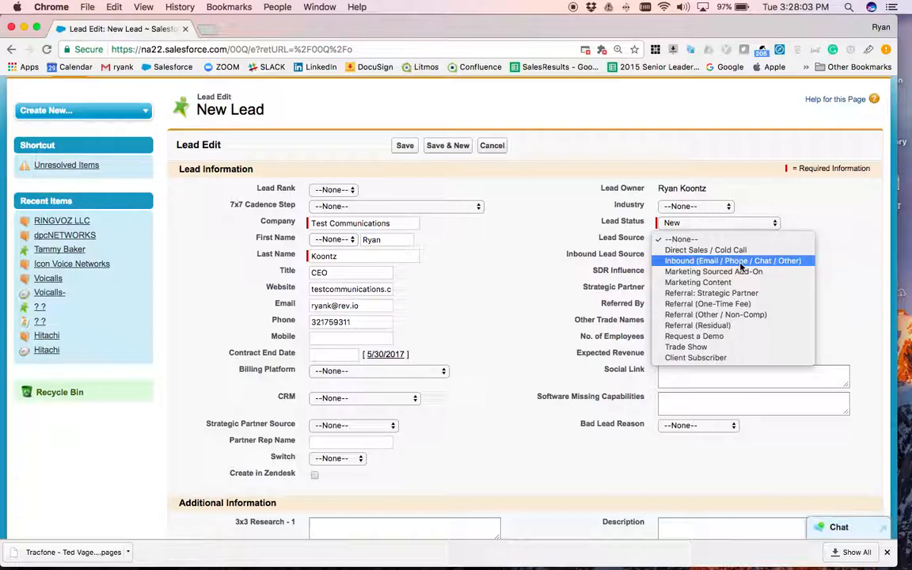
- Pick Inbound (Email / Phone / Chat / Other) for Lead Source; keep Inbound Lead Source --None--
{"action": "key", "text": "Escape"}
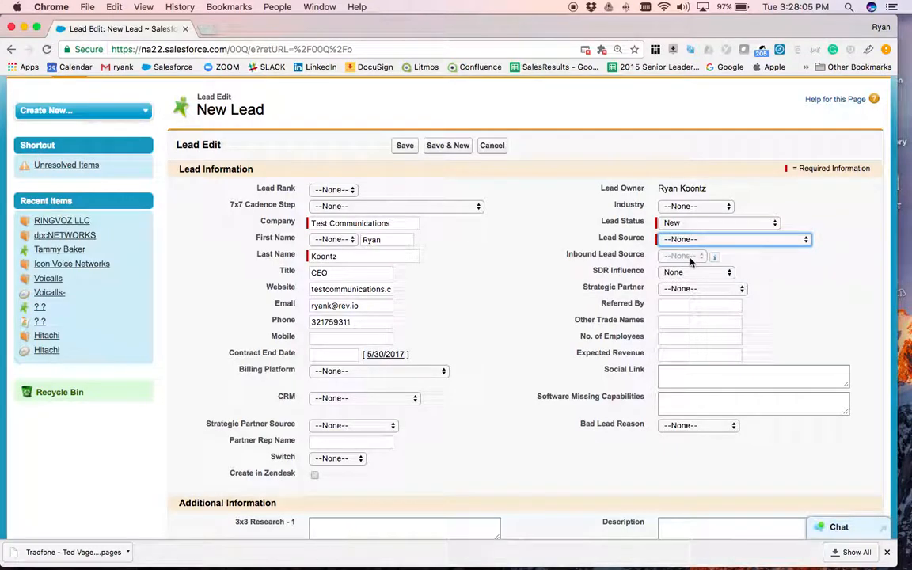
{"action": "key", "text": "space"}
{"action": "key", "text": "Down"}
{"action": "key", "text": "Return"}
{"action": "key", "text": "space"}
{"action": "key", "text": "Down"}
{"action": "key", "text": "Down"}
{"action": "key", "text": "Return"}
{"action": "key", "text": "space"}
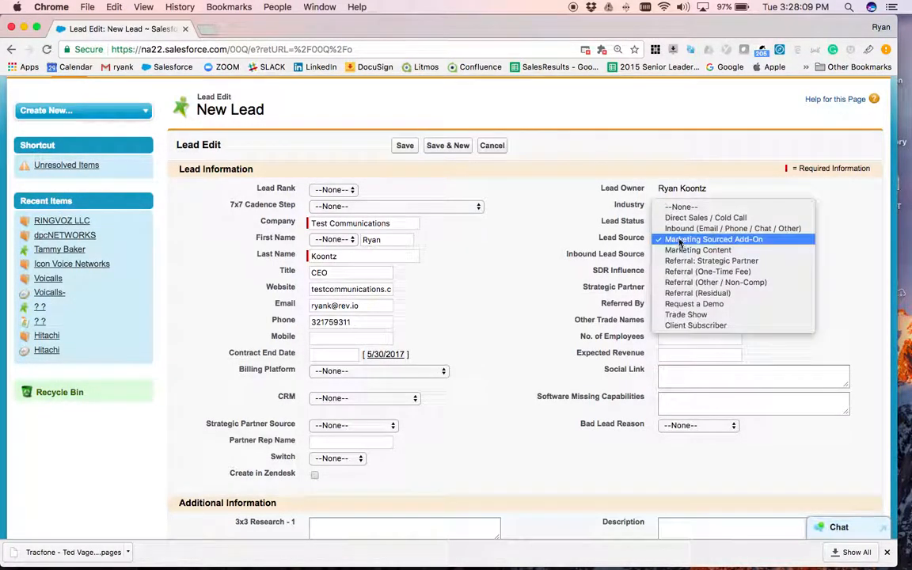
{"action": "left_click", "coordinate": [681, 230]}
{"action": "left_click", "coordinate": [733, 257]}
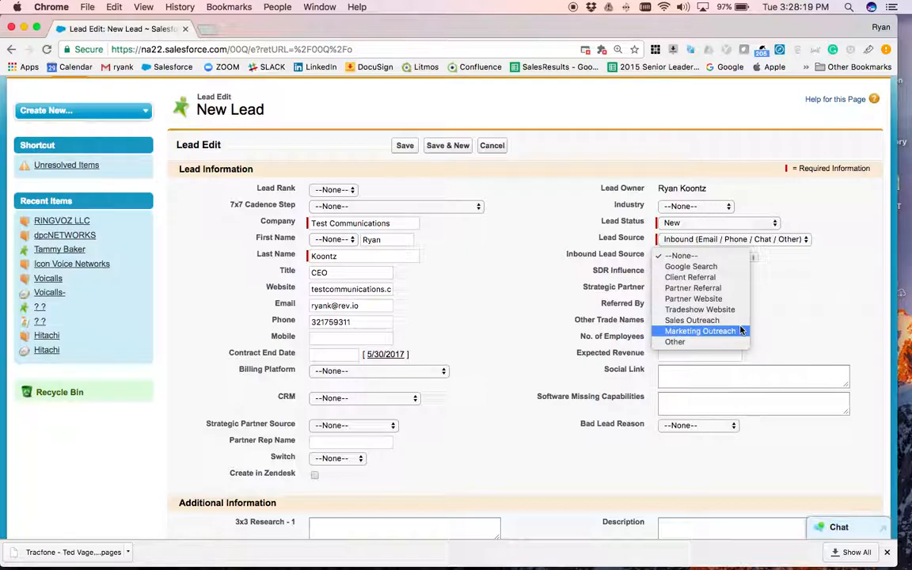
{"action": "key", "text": "Escape"}
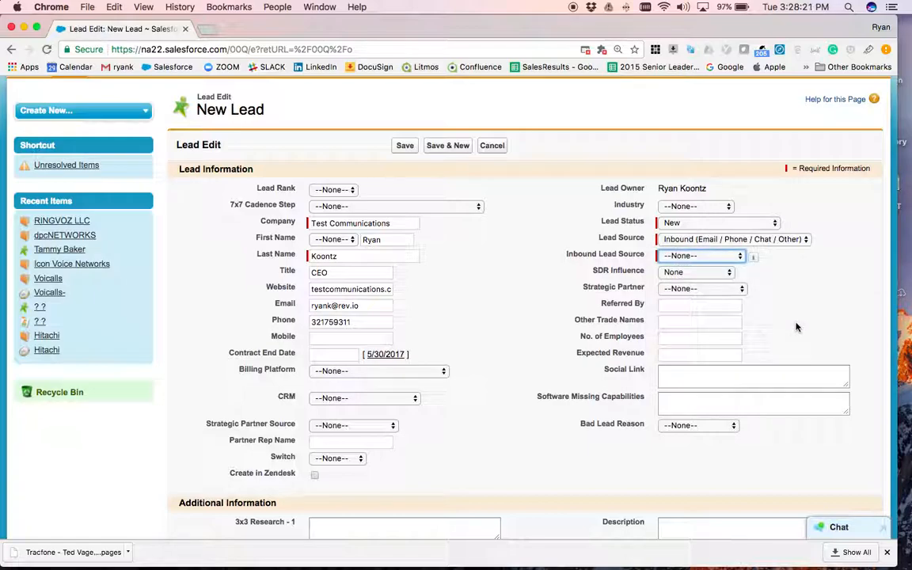
{"action": "left_click", "coordinate": [709, 276]}
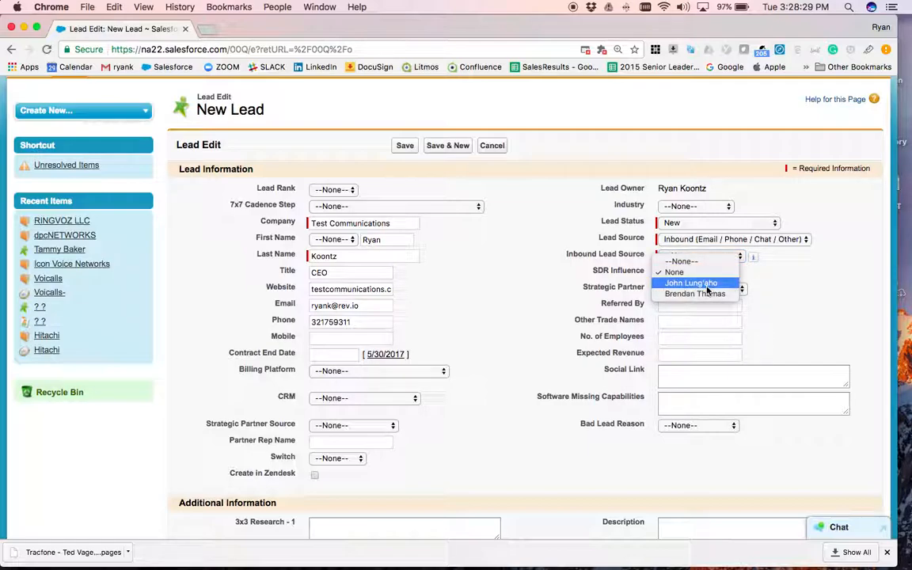
{"action": "left_click", "coordinate": [701, 273]}
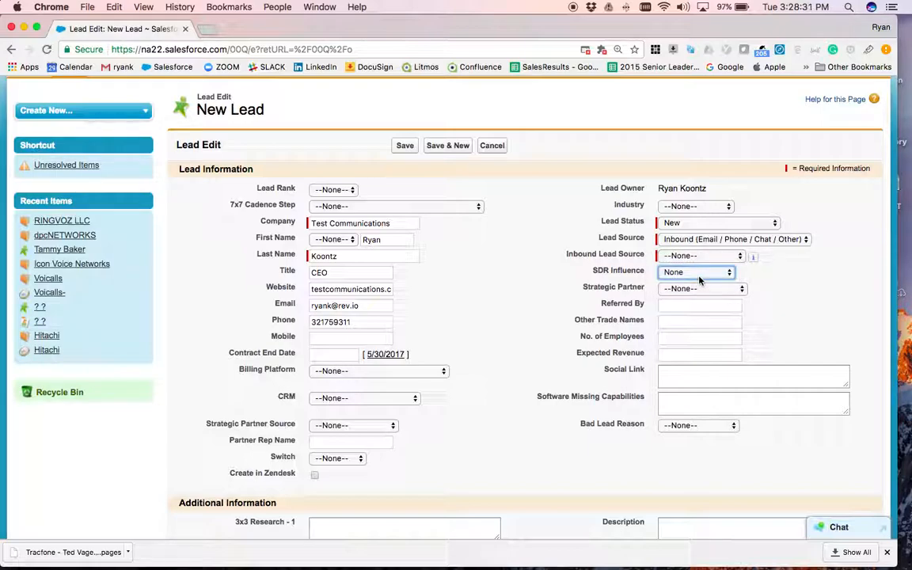
{"action": "left_click", "coordinate": [699, 289]}
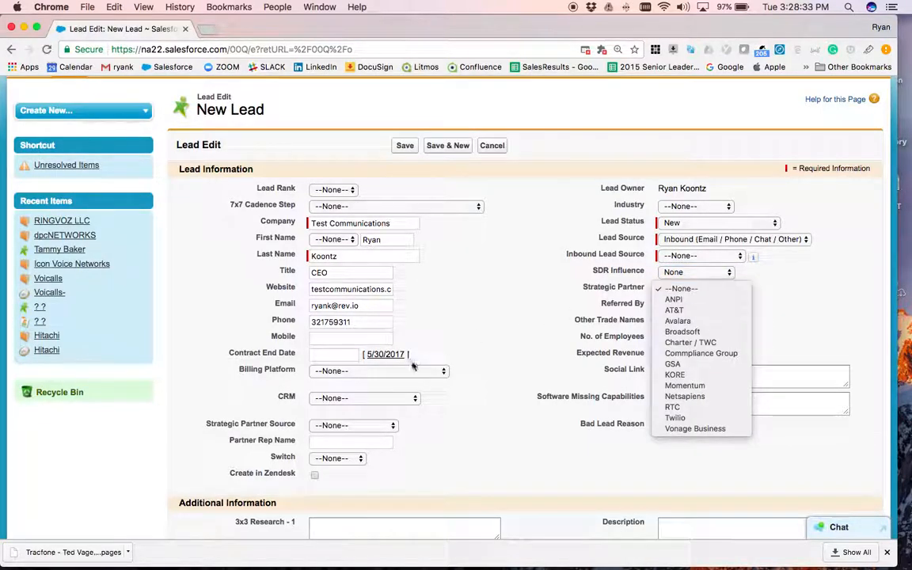
{"action": "left_click", "coordinate": [560, 418]}
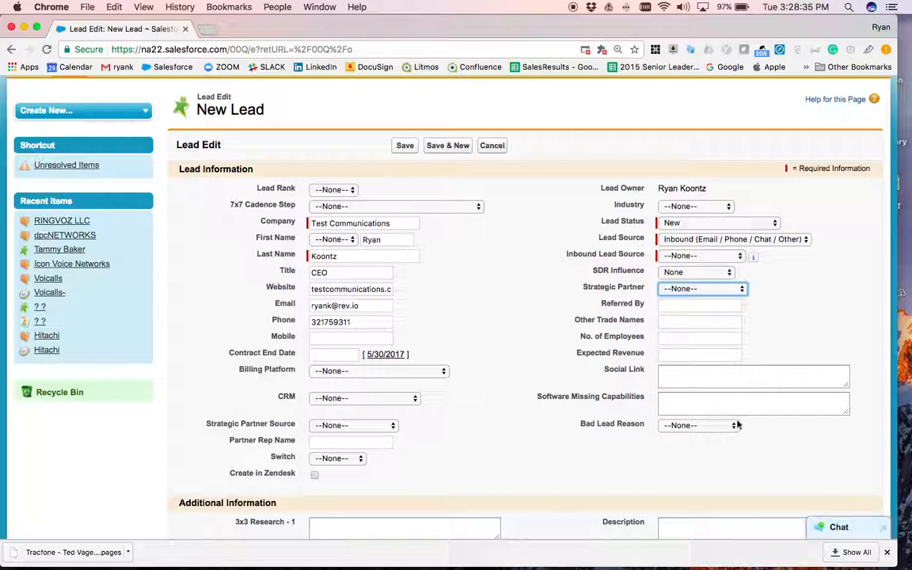
{"action": "left_click", "coordinate": [683, 376]}
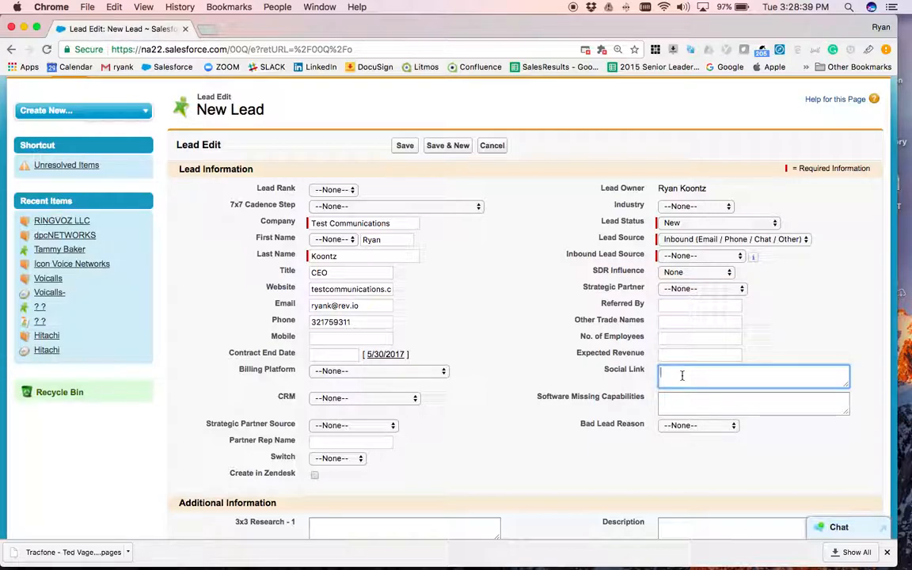
{"action": "left_click", "coordinate": [691, 428]}
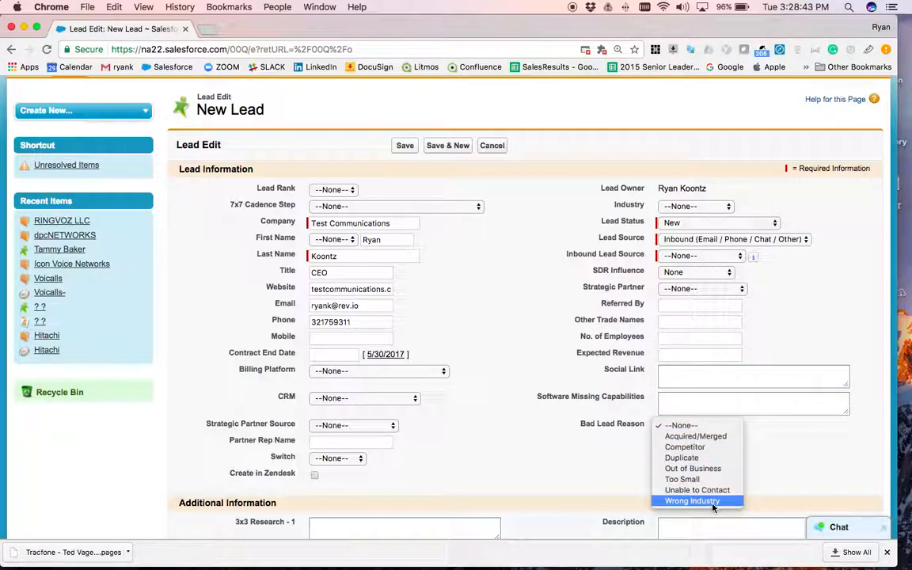
{"action": "left_click", "coordinate": [749, 460]}
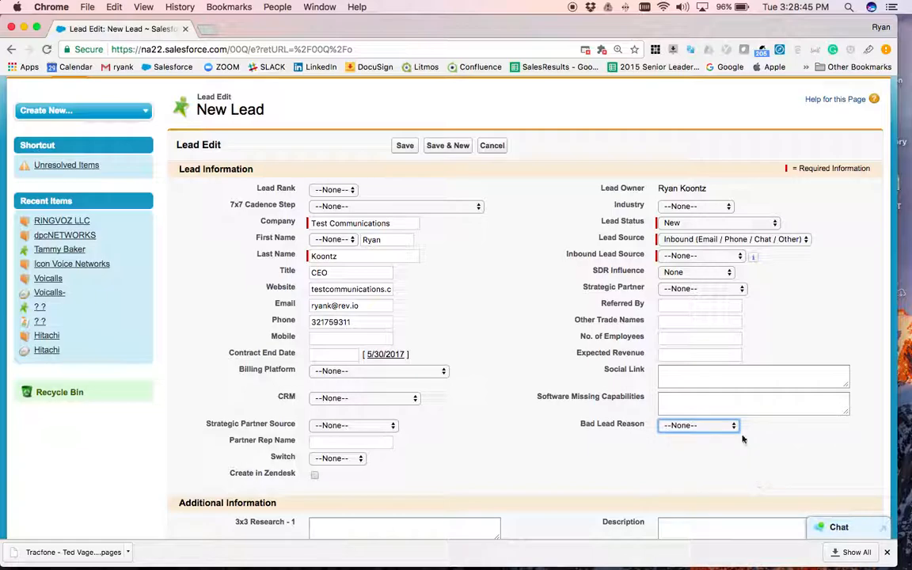
{"action": "left_click", "coordinate": [677, 403]}
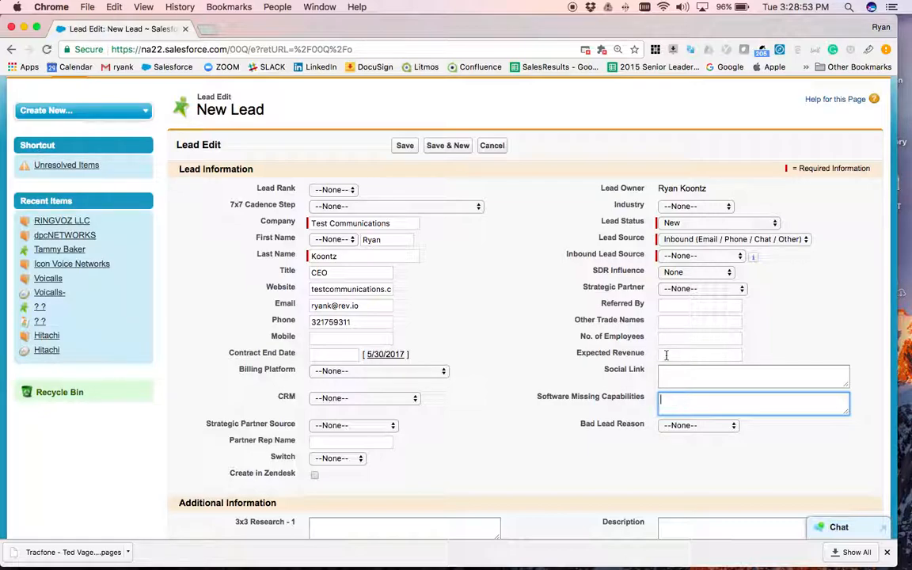
{"action": "left_click", "coordinate": [505, 455]}
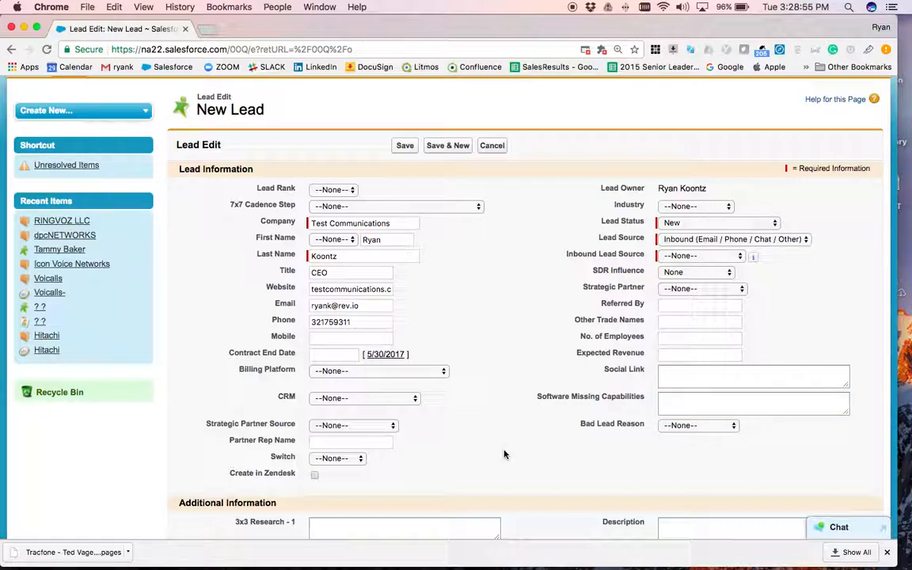
- Scroll through SDR Research, Address Information and Pardot, then back up to Additional Information
{"action": "scroll", "coordinate": [505, 454], "scroll_direction": "down", "scroll_amount": 3}
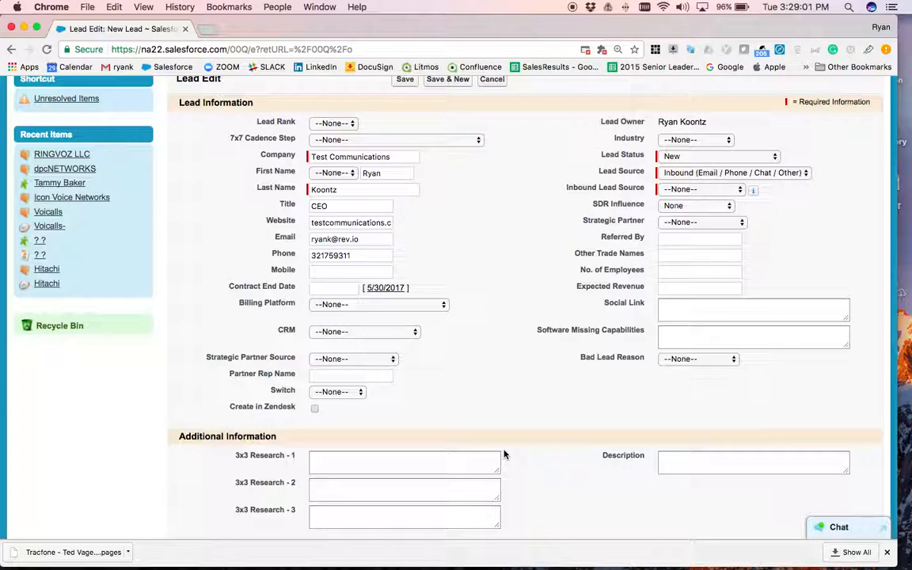
{"action": "scroll", "coordinate": [504, 454], "scroll_direction": "down", "scroll_amount": 10}
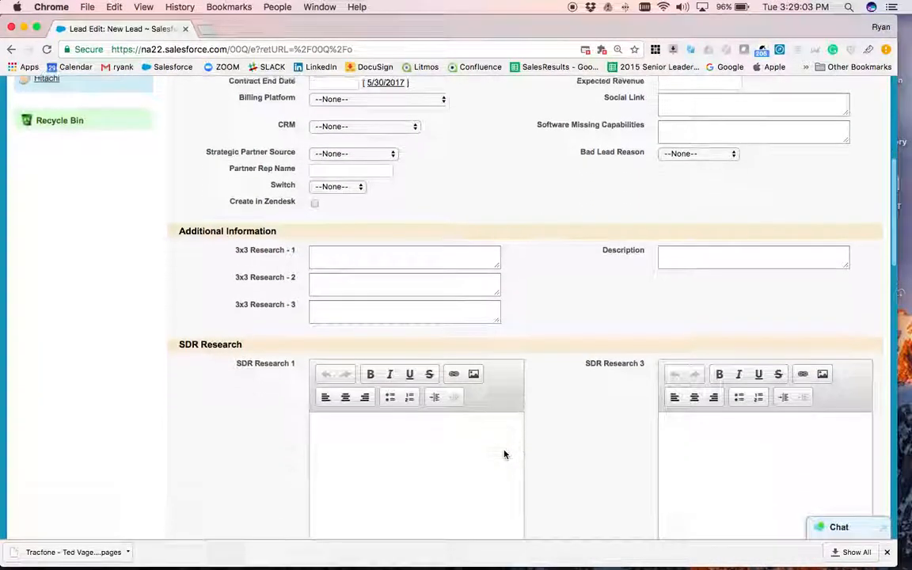
{"action": "scroll", "coordinate": [504, 455], "scroll_direction": "down", "scroll_amount": 10}
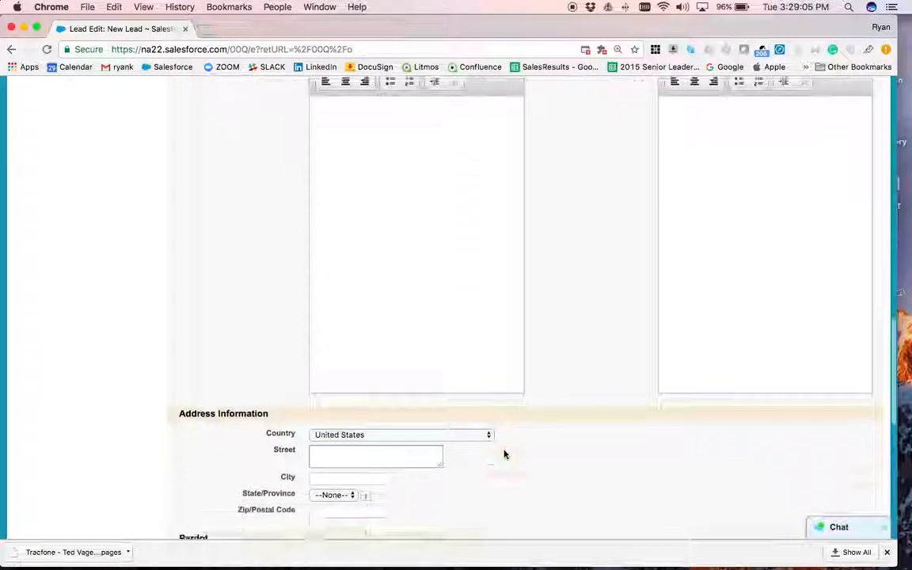
{"action": "left_click_drag", "start_coordinate": [418, 426], "coordinate": [285, 340]}
{"action": "left_click", "coordinate": [452, 392]}
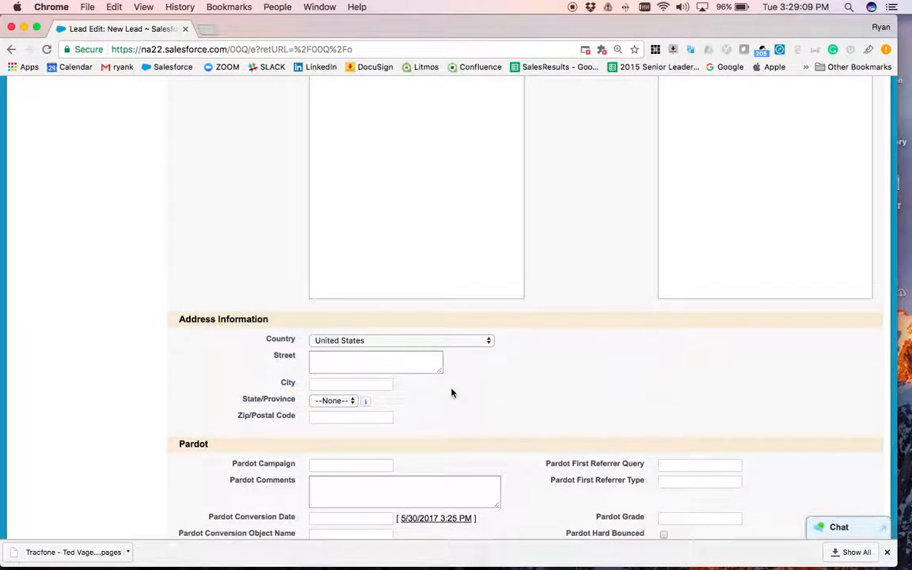
{"action": "scroll", "coordinate": [452, 393], "scroll_direction": "up", "scroll_amount": 10}
{"action": "scroll", "coordinate": [452, 393], "scroll_direction": "up", "scroll_amount": 5}
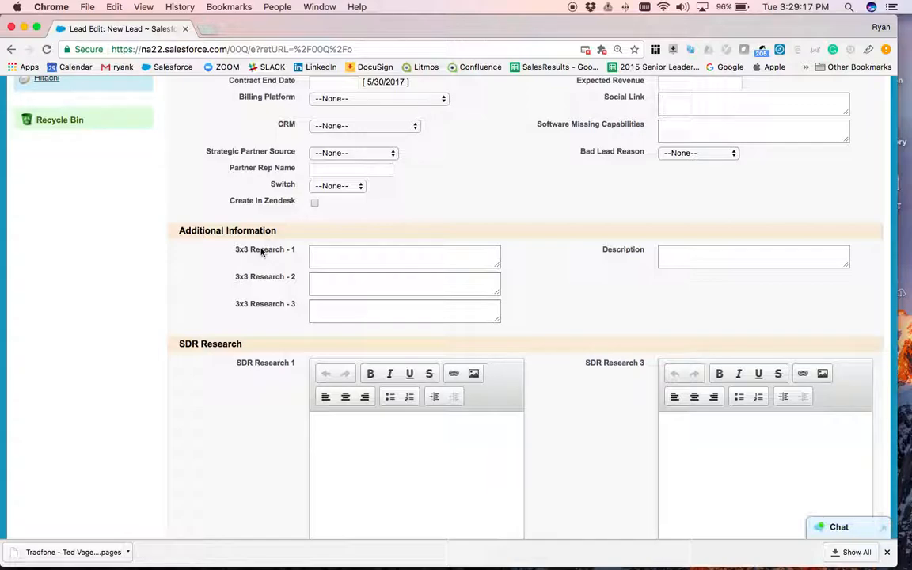
{"action": "left_click", "coordinate": [354, 264]}
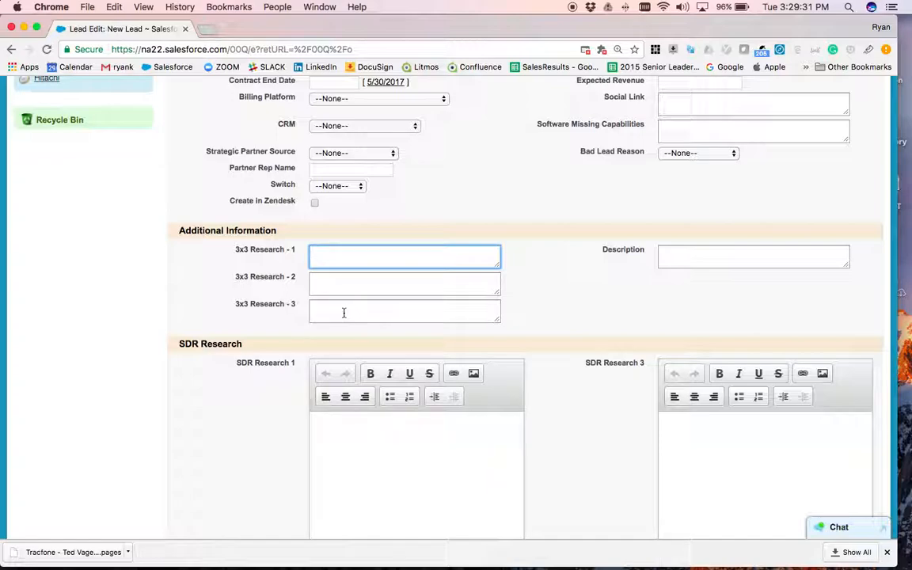
{"action": "left_click", "coordinate": [699, 259]}
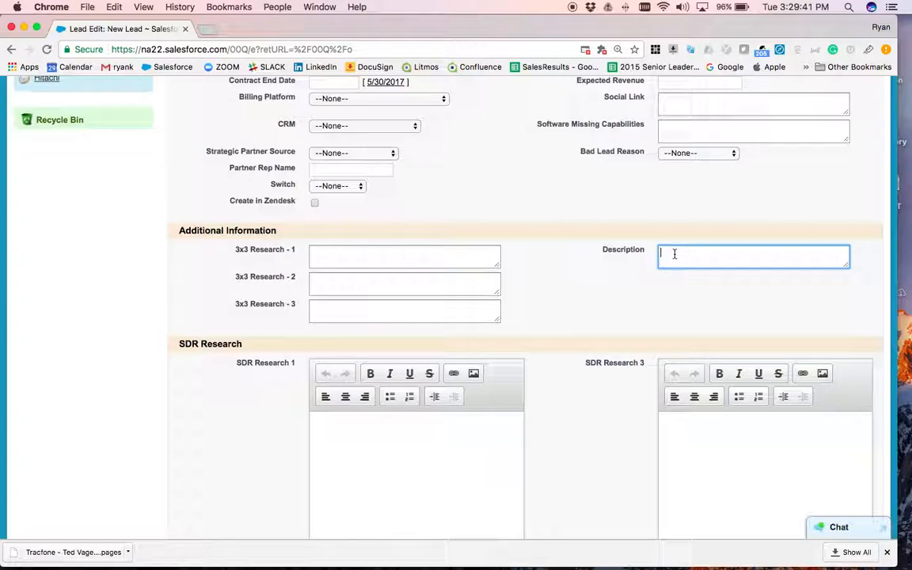
{"action": "scroll", "coordinate": [594, 301], "scroll_direction": "down", "scroll_amount": 2}
{"action": "scroll", "coordinate": [594, 301], "scroll_direction": "down", "scroll_amount": 5}
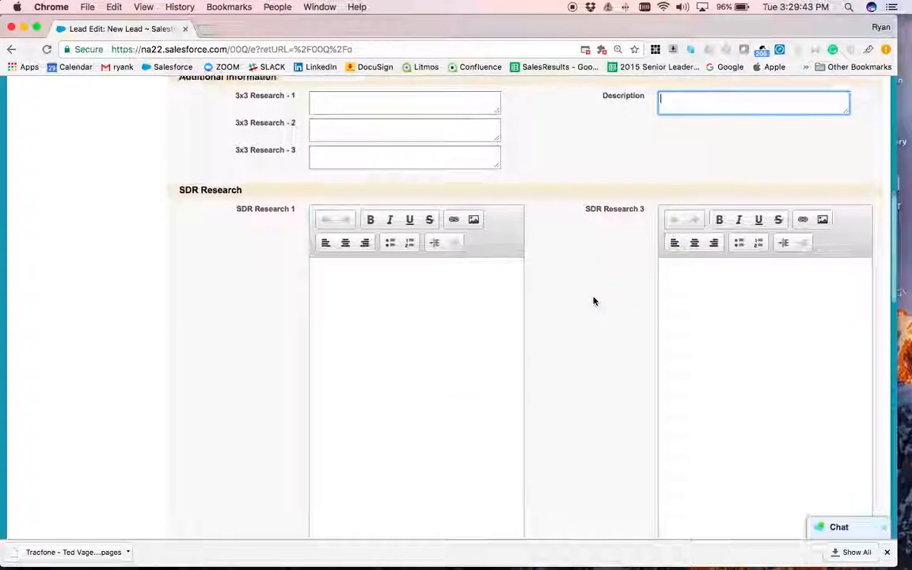
{"action": "left_click", "coordinate": [407, 301]}
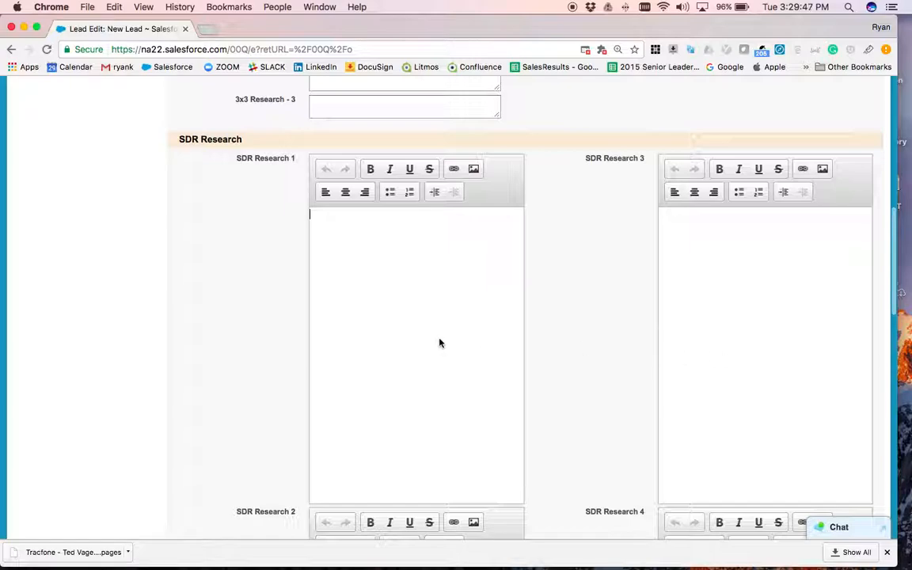
- Scroll to the bottom of the Lead Edit page with Save, Save & New and Cancel
{"action": "scroll", "coordinate": [591, 415], "scroll_direction": "down", "scroll_amount": 10}
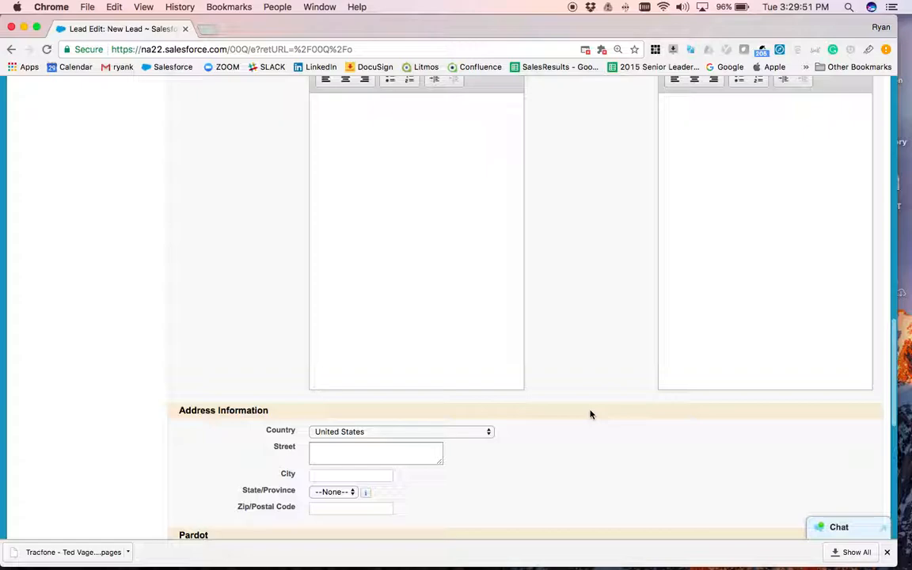
{"action": "scroll", "coordinate": [599, 448], "scroll_direction": "down", "scroll_amount": 10}
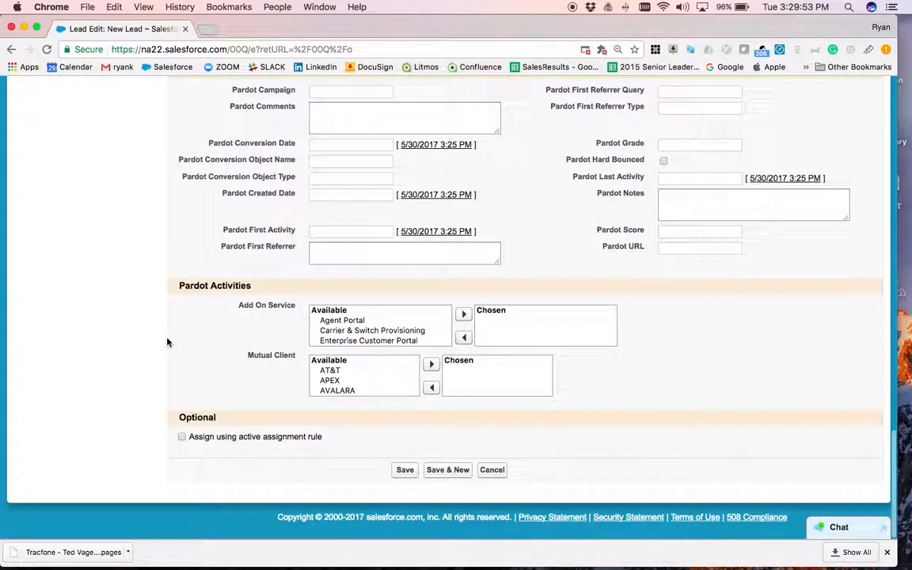